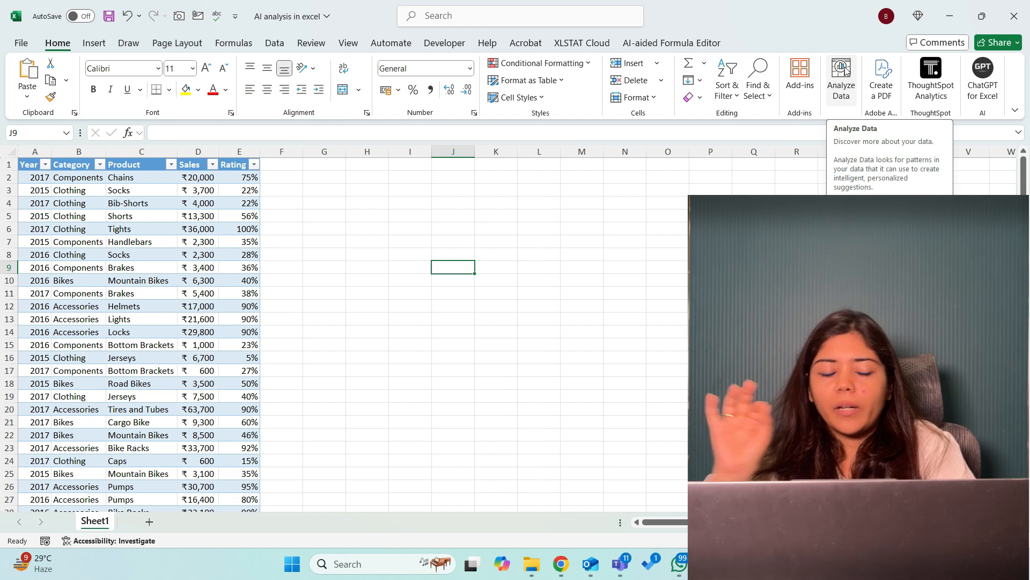
Select the whole sales table on Sheet1 and run Analyze Data on it.
left_click(194, 257)
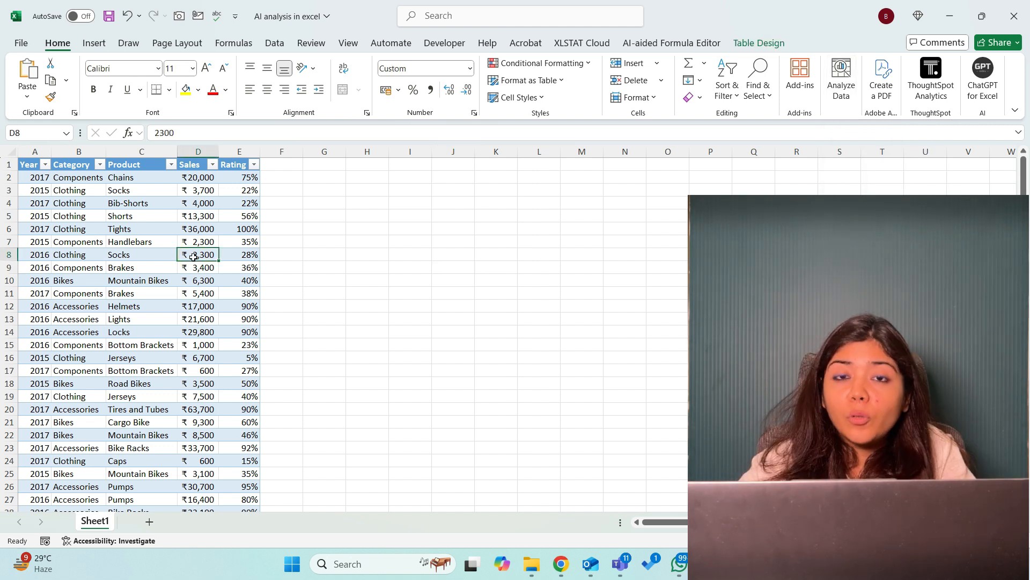
key("ctrl+a")
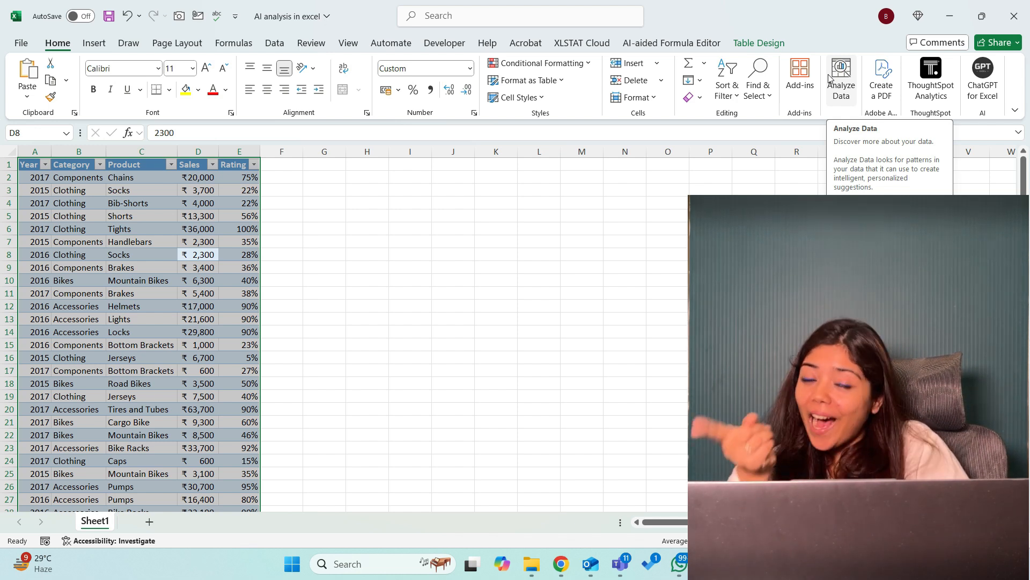
left_click(830, 79)
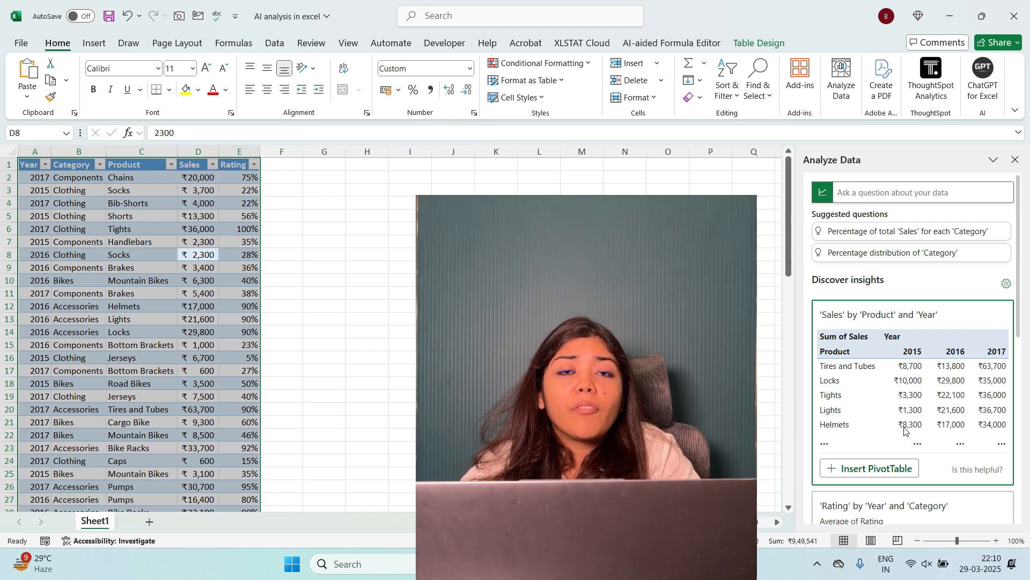
Insert the suggested 'Sales' by 'Product' and 'Year' PivotTable and compare it with the source data on Sheet1.
left_click(886, 469)
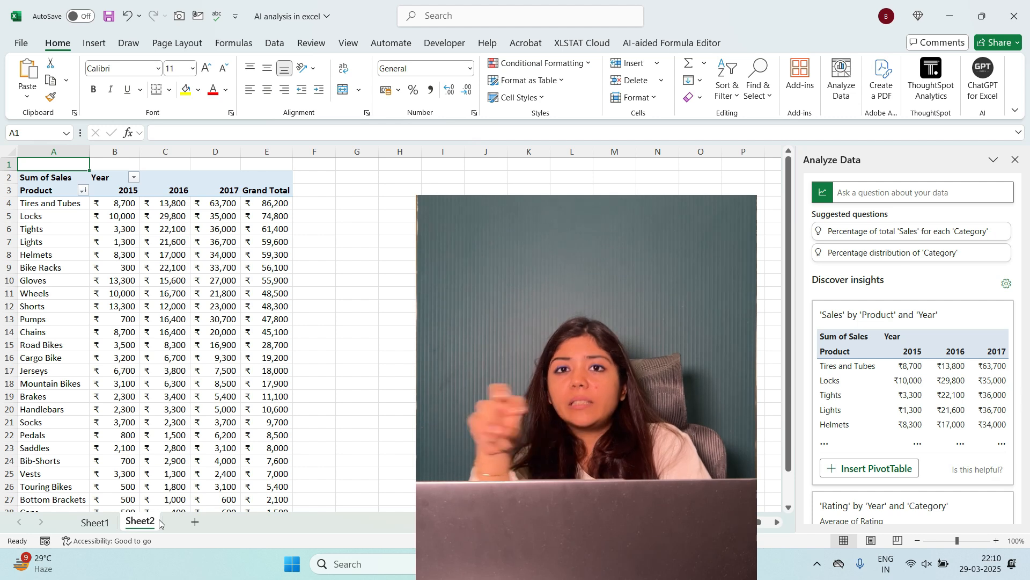
left_click(95, 522)
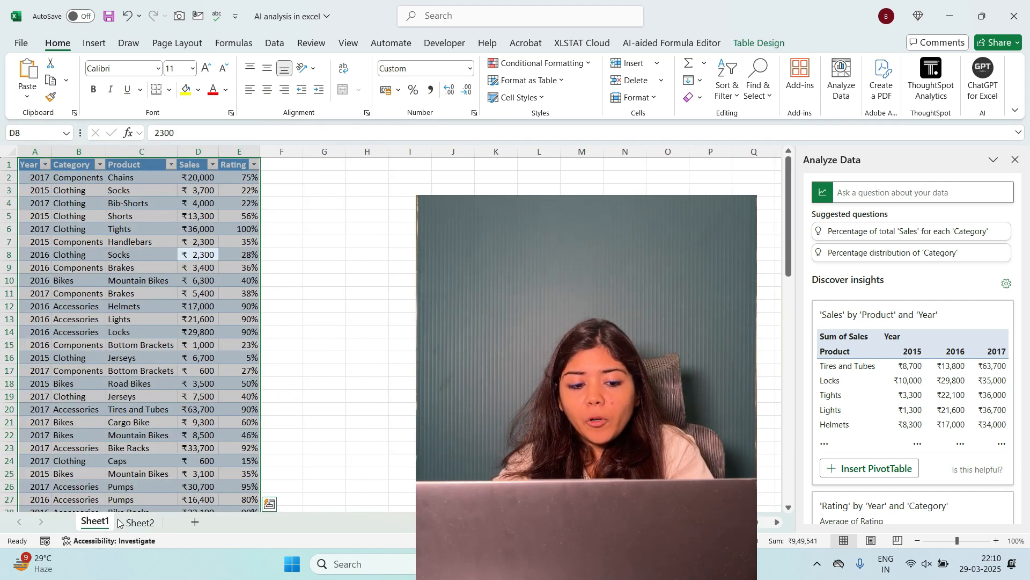
left_click(138, 523)
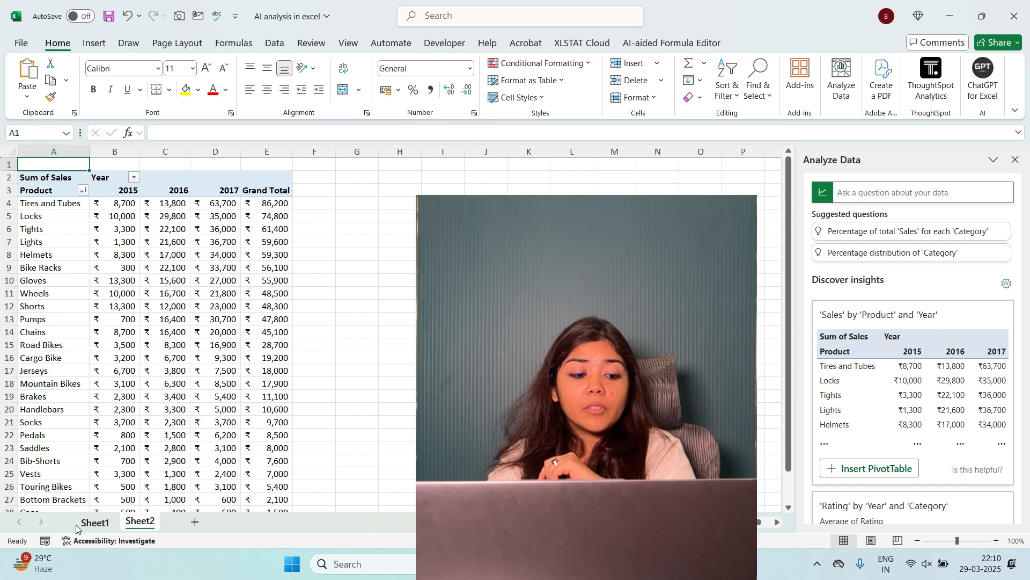
left_click(94, 522)
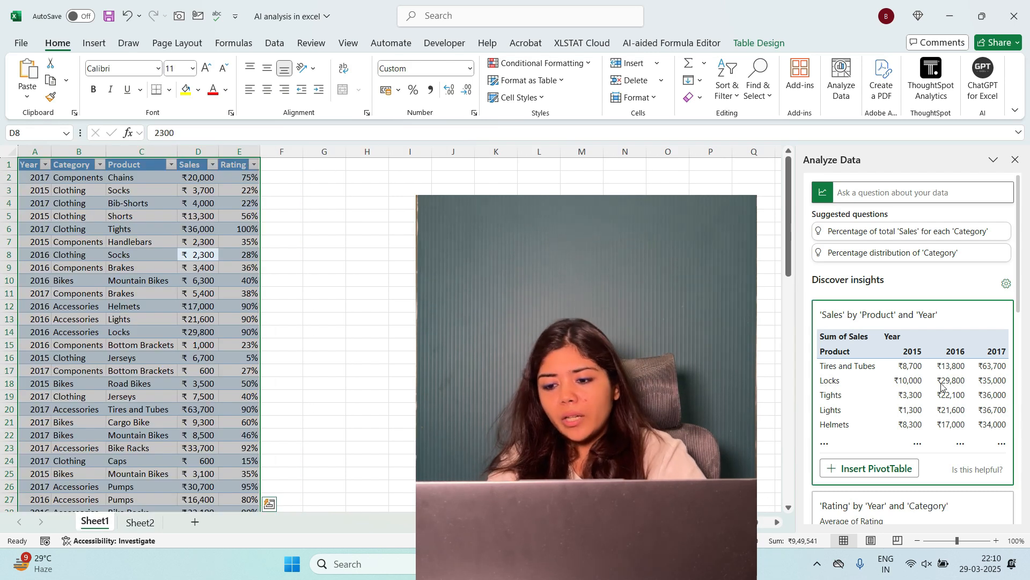
Insert the suggested 'Sales increases over time' PivotChart and return to the source data on Sheet1.
scroll(942, 387, "down", 3)
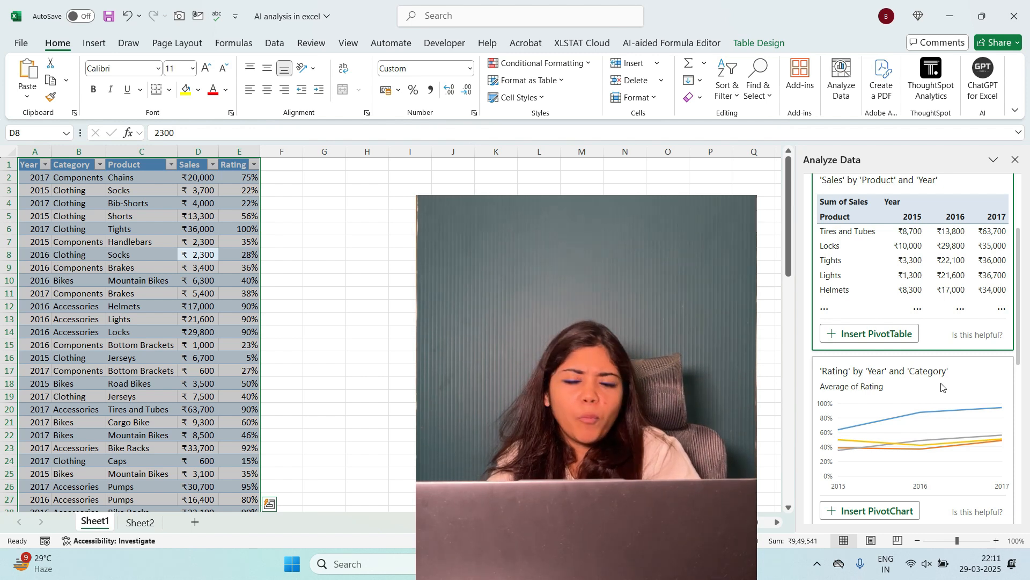
scroll(942, 387, "down", 5)
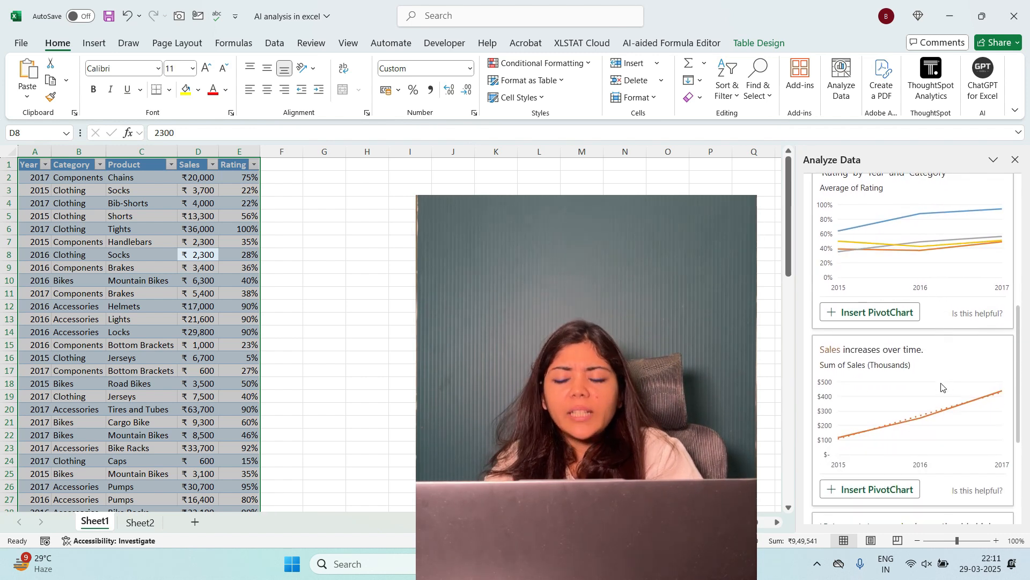
scroll(941, 387, "down", 1)
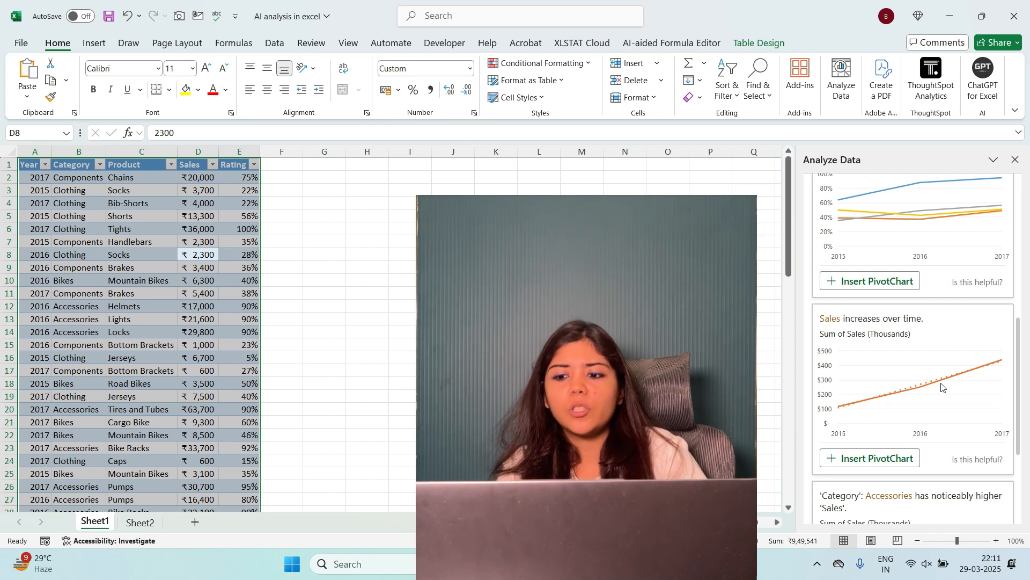
left_click(899, 459)
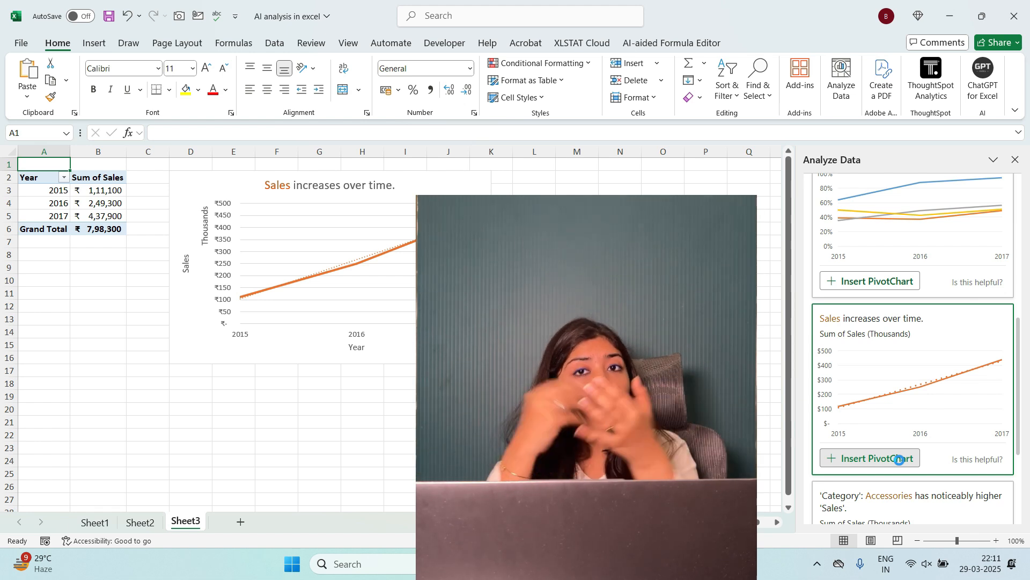
left_click(899, 460)
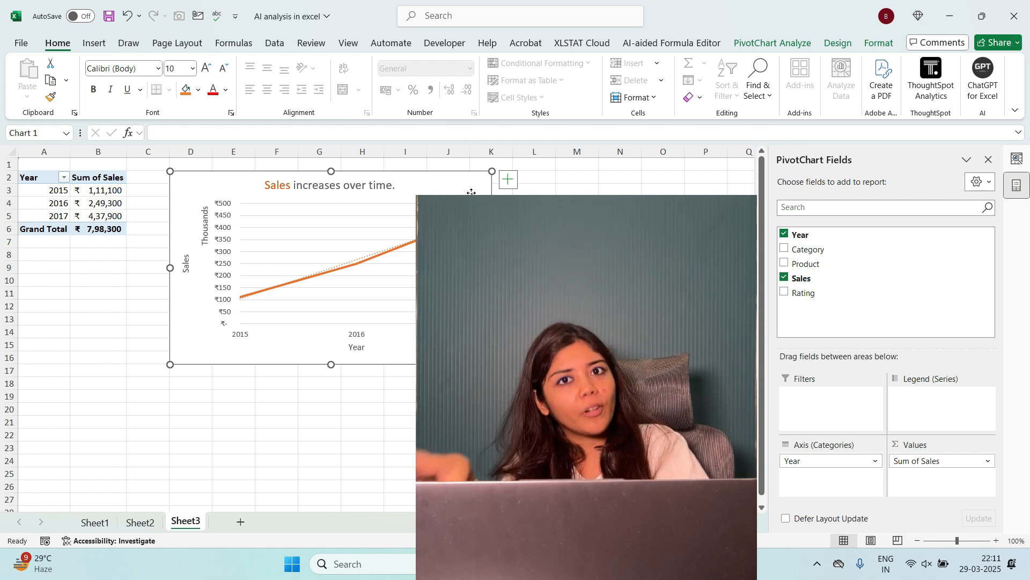
left_click(101, 523)
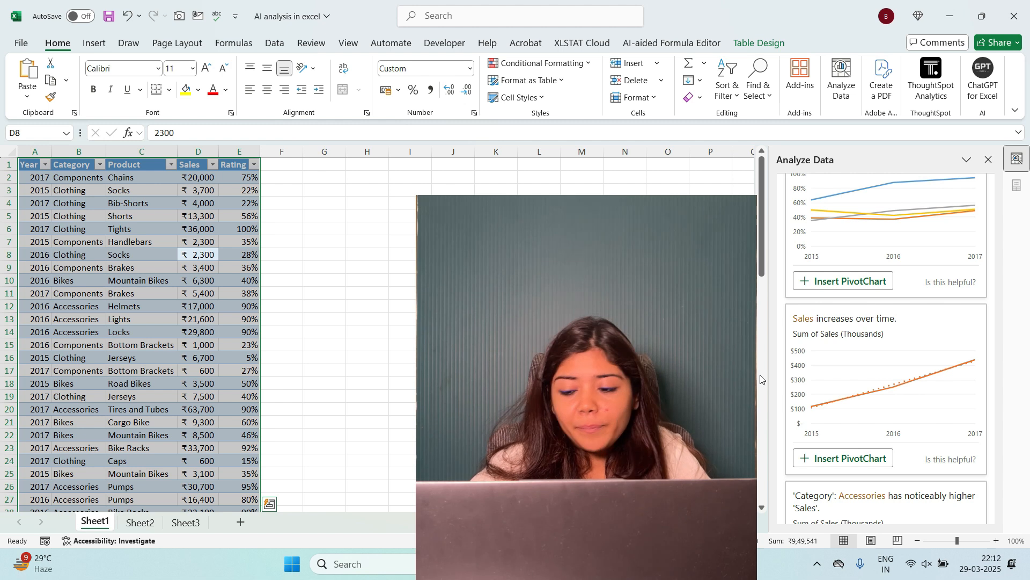
Insert the suggested Frequency of 'Sales' chart beside the source table and delete it.
scroll(847, 435, "down", 3)
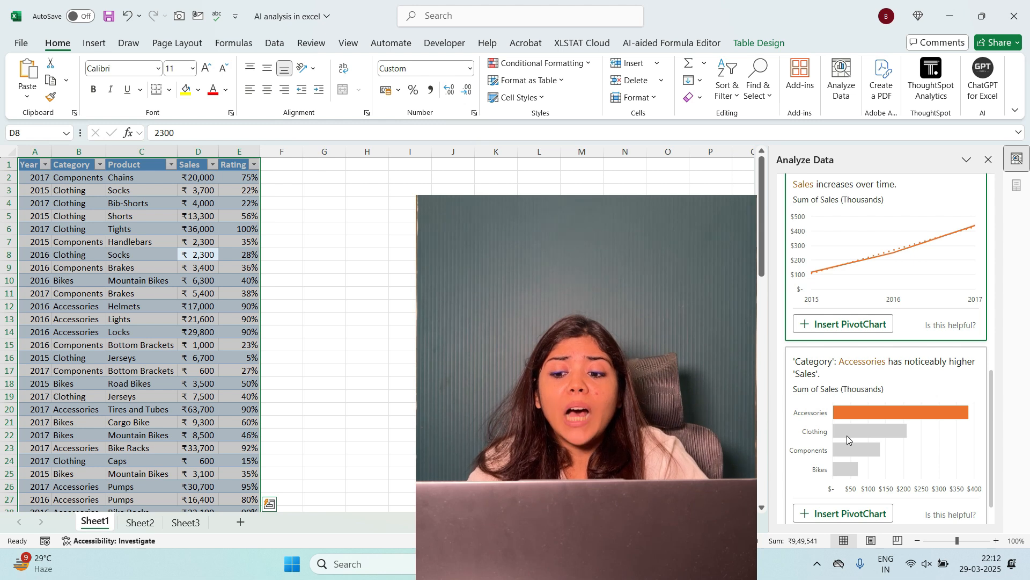
scroll(847, 435, "down", 1)
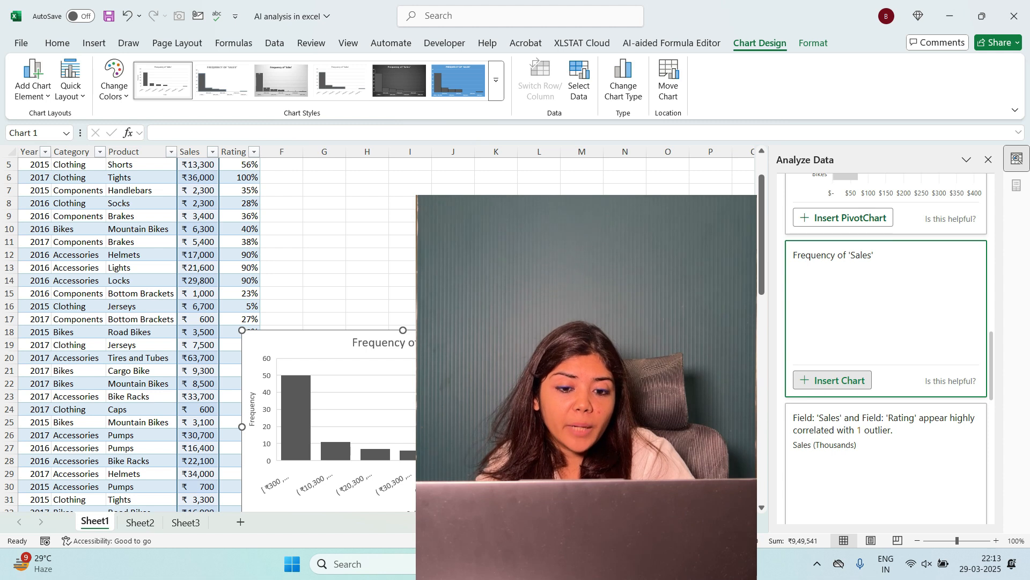
left_click_drag(494, 344, 548, 235)
key("Delete")
Insert the suggested 'Rating increases over time' PivotChart and return to the source data on Sheet1.
scroll(944, 309, "down", 4)
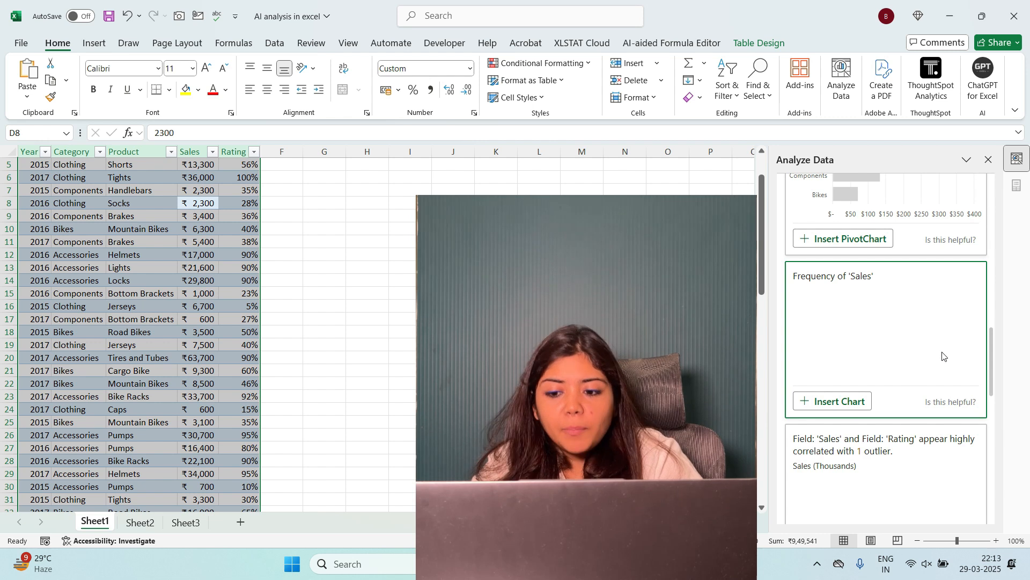
scroll(943, 355, "down", 2)
scroll(941, 356, "down", 2)
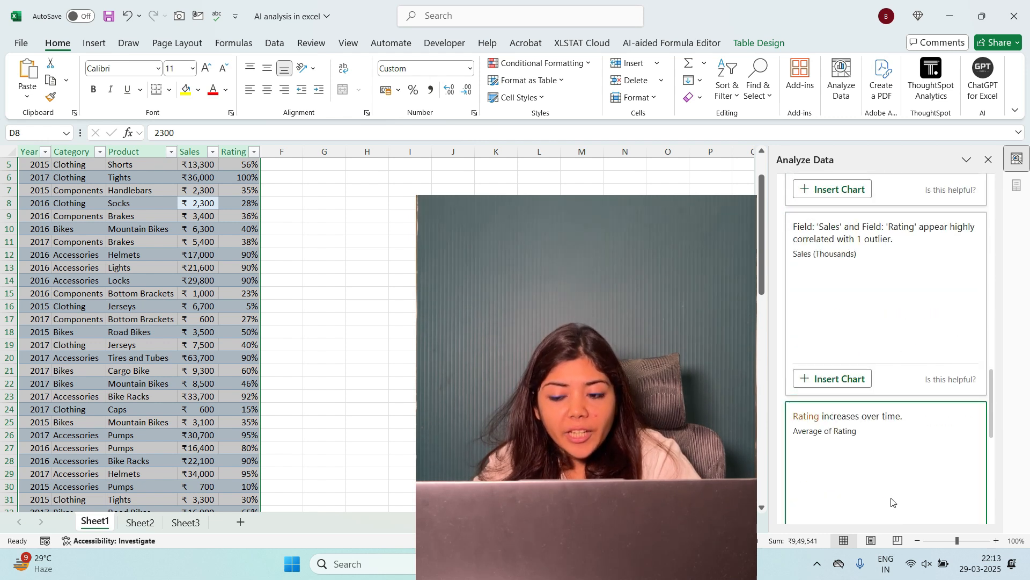
scroll(859, 435, "down", 3)
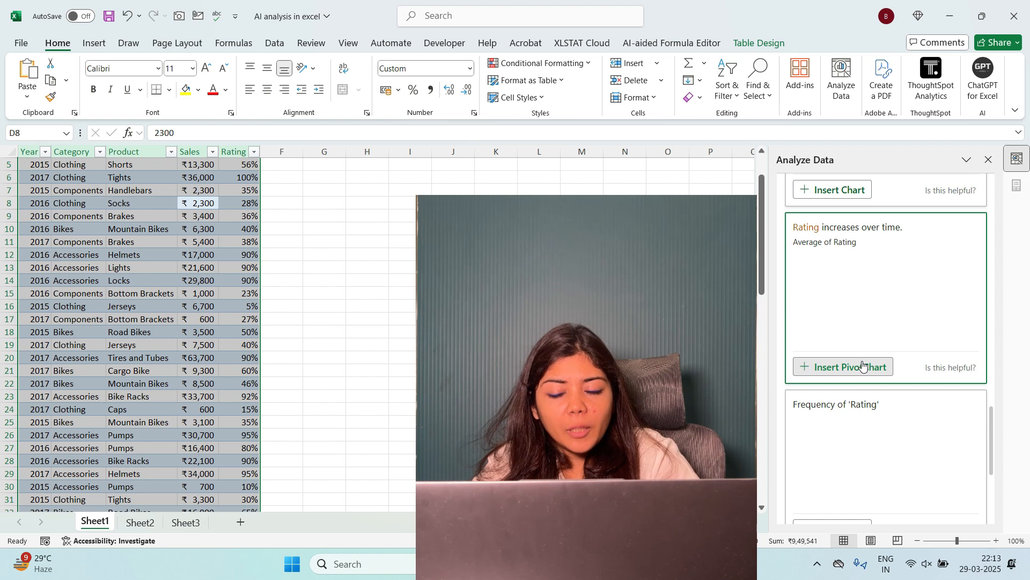
left_click(862, 365)
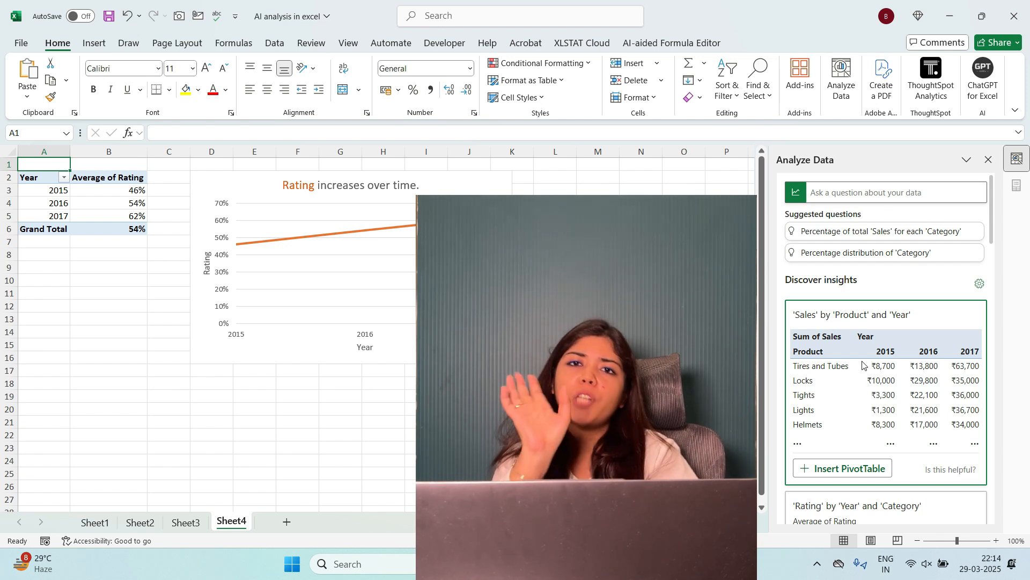
left_click(97, 522)
Ask Analyze Data the question "What was the sales of components over the years".
scroll(260, 324, "up", 2)
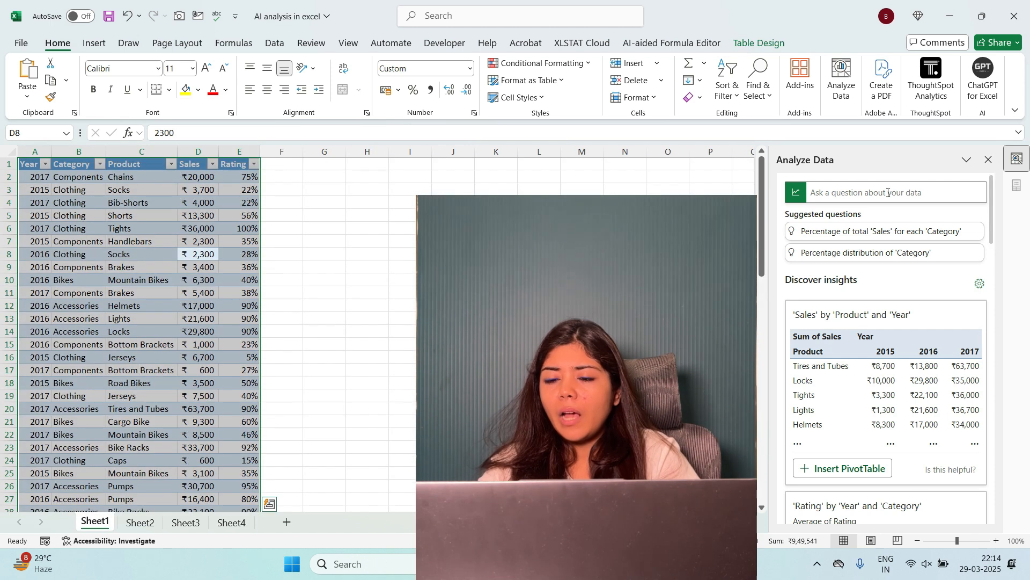
left_click(884, 192)
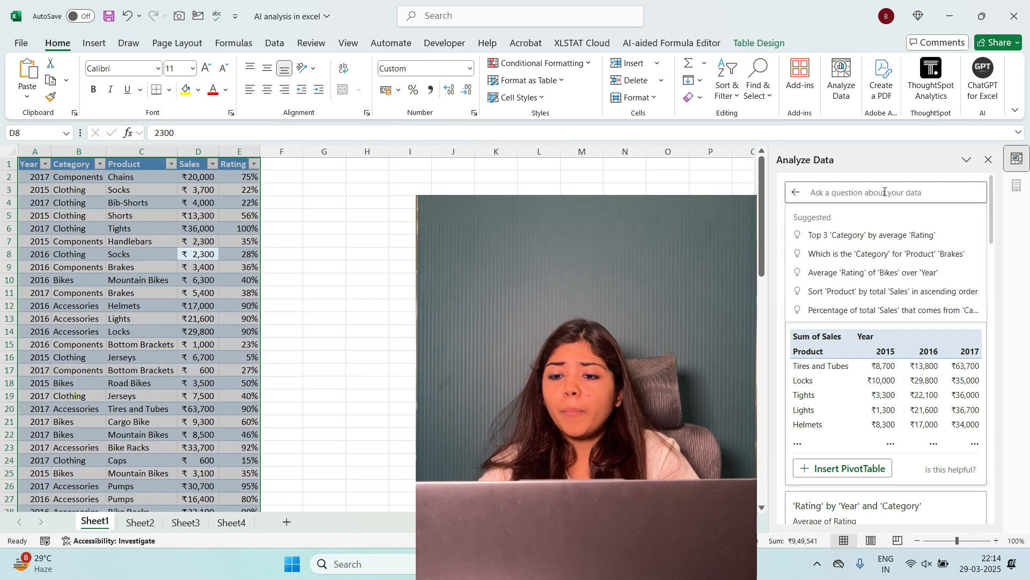
left_click(797, 194)
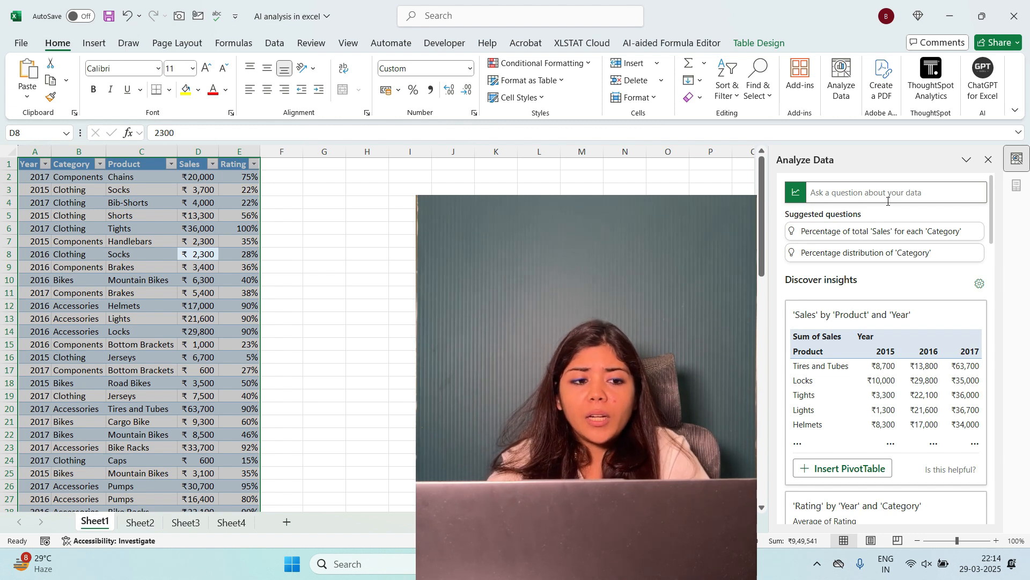
left_click(888, 201)
type("What was the sales of compo")
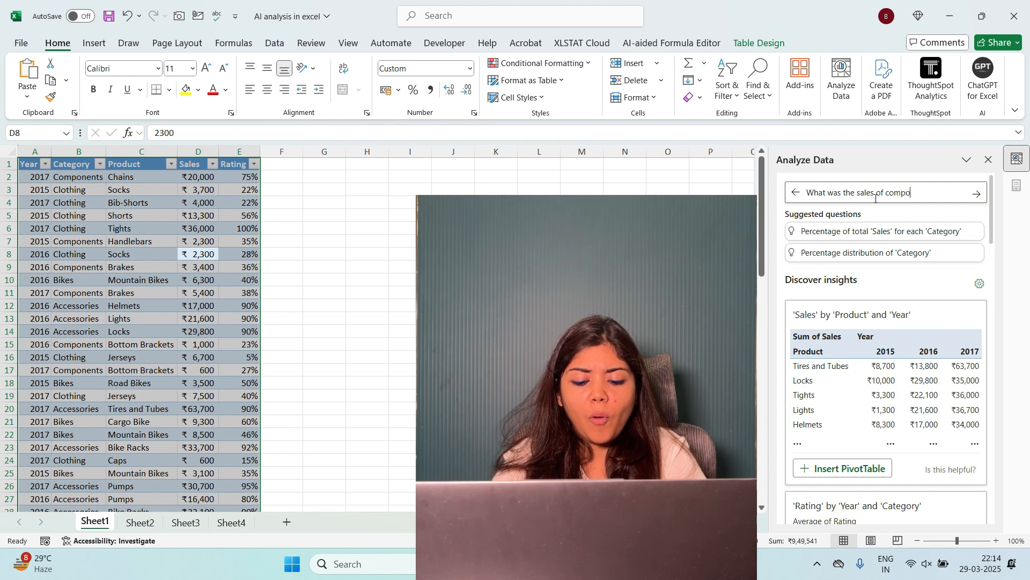
type("nents over the years")
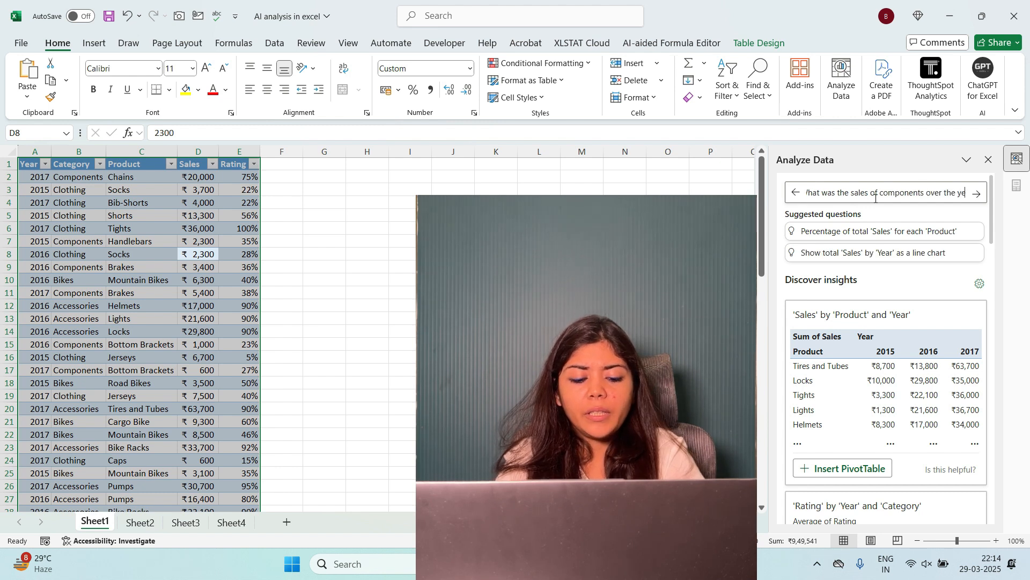
left_click(975, 196)
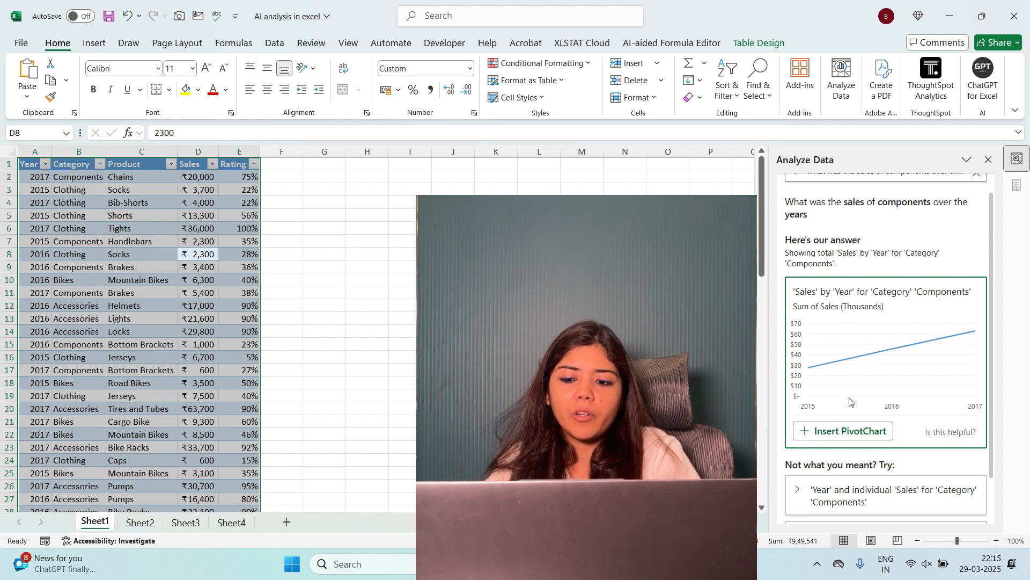
Insert the answer's PivotChart of 'Sales' by 'Year' for 'Category' 'Components' and return to Sheet1.
left_click(838, 429)
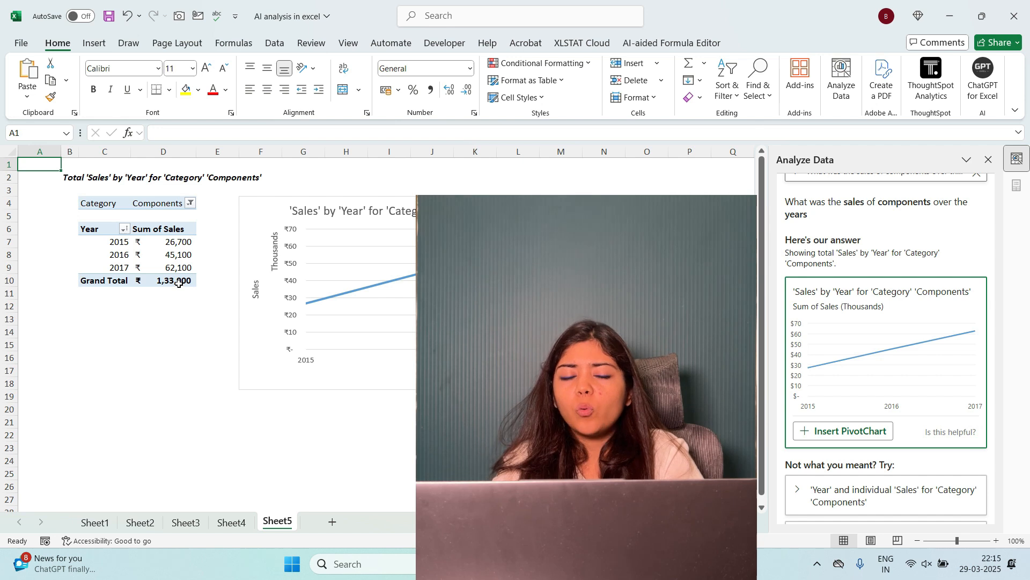
mouse_move(179, 283)
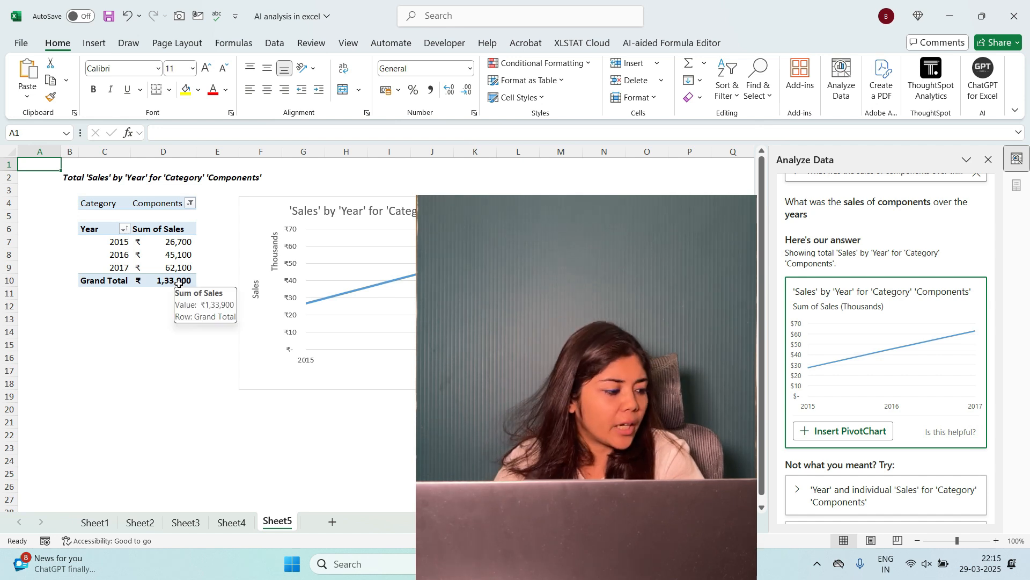
left_click(95, 522)
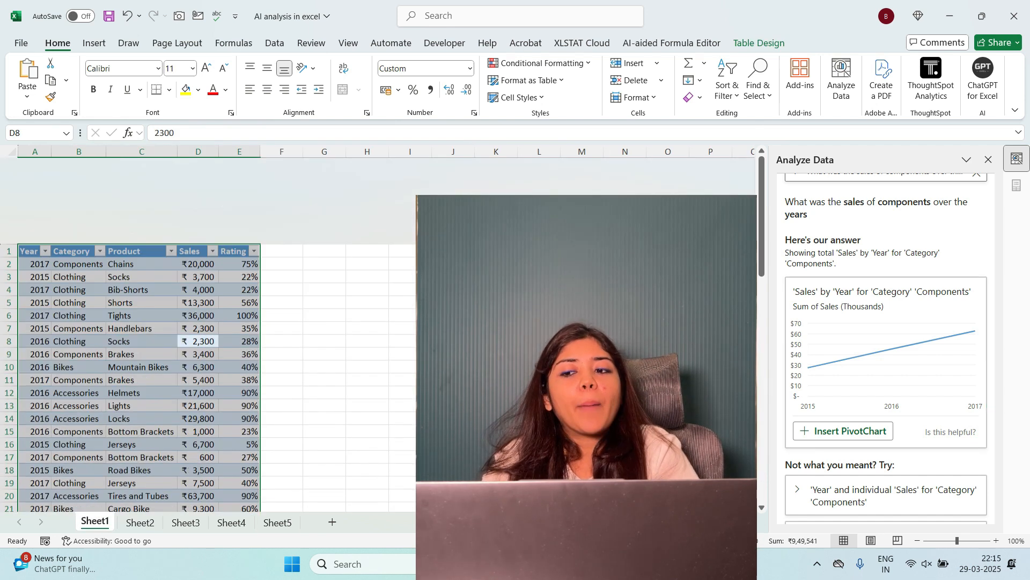
Clear the previous question and ask the suggested one, Percentage of total 'Sales' for each 'Product'.
scroll(927, 211, "up", 1)
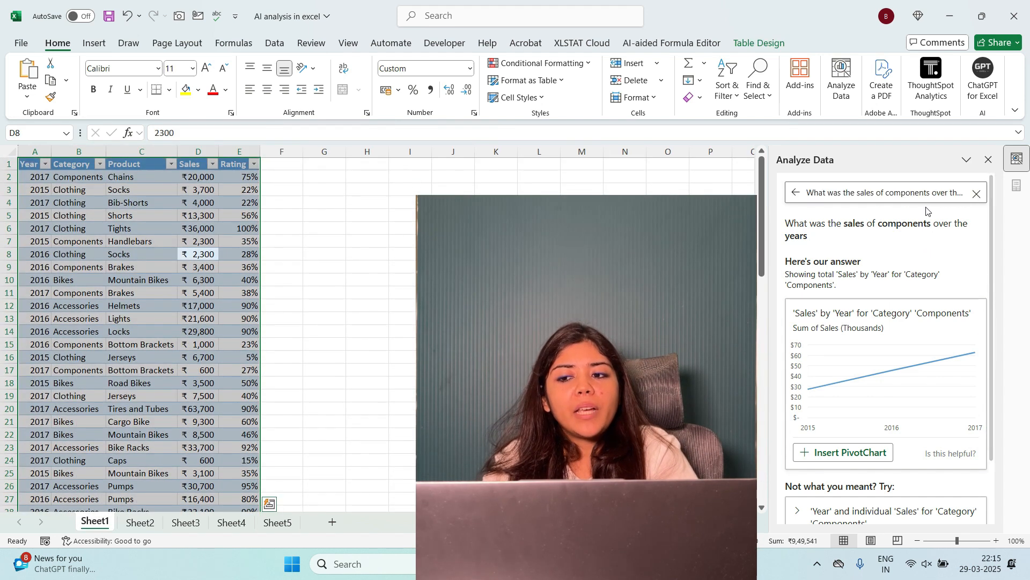
left_click(976, 194)
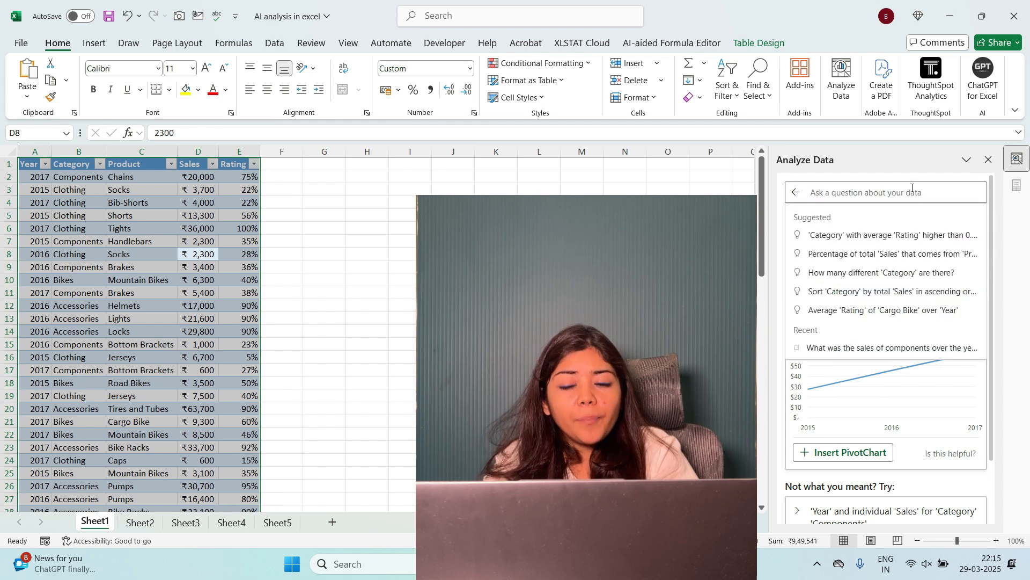
left_click(797, 194)
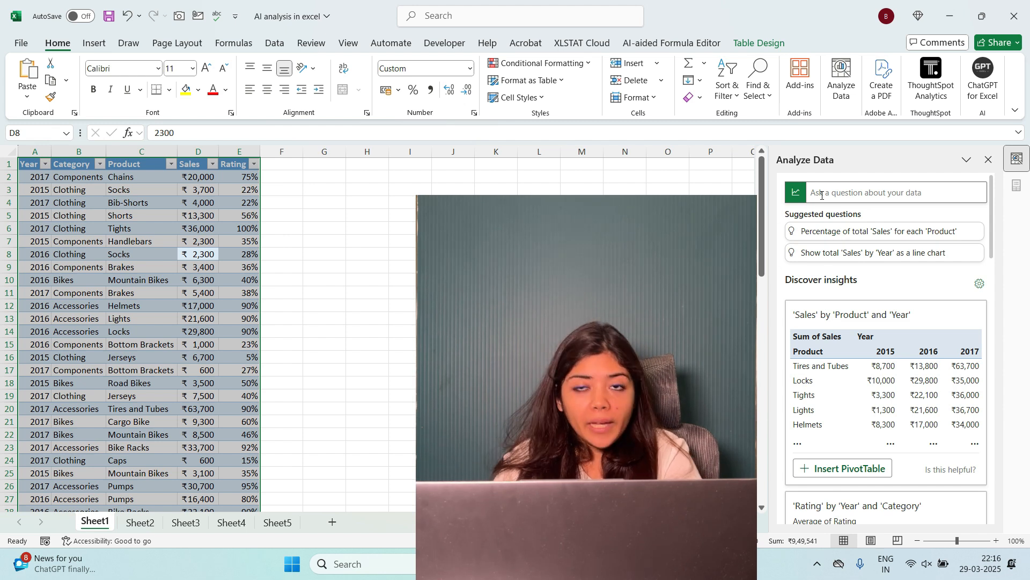
left_click(804, 232)
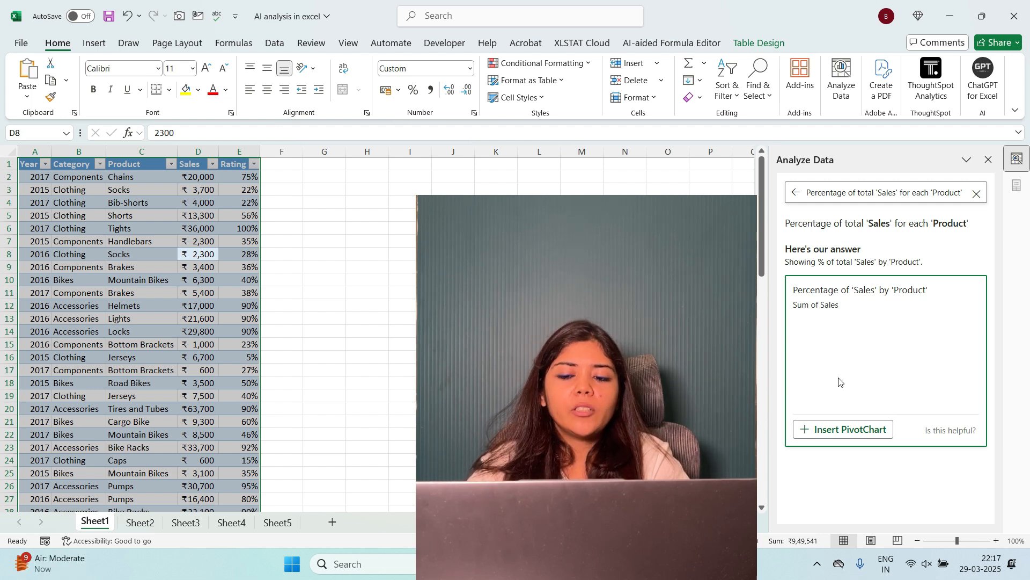
Insert the Percentage of 'Sales' by 'Product' PivotChart and review the share of every product down to the grand total.
left_click(837, 431)
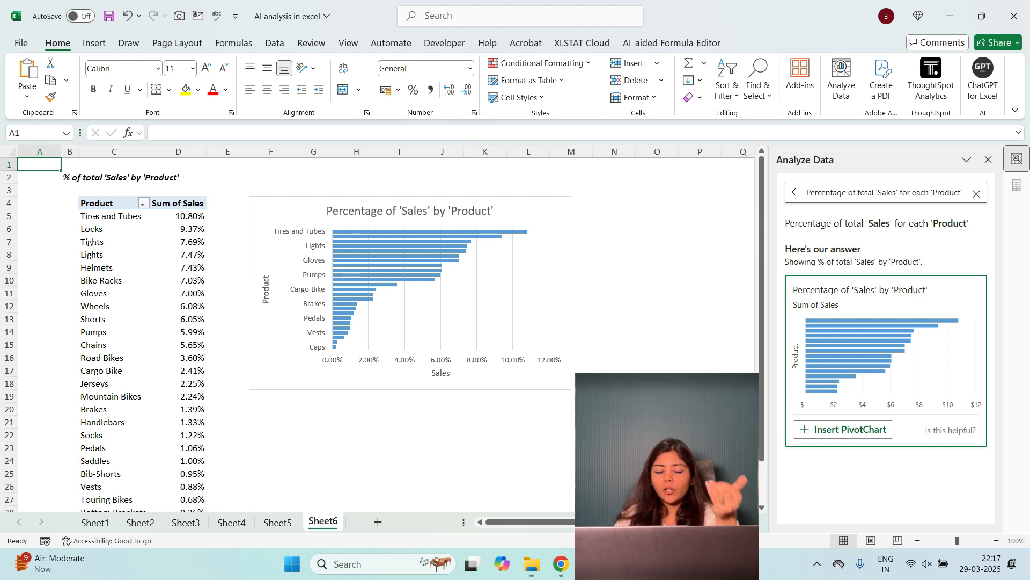
scroll(95, 217, "down", 2)
scroll(94, 216, "up", 2)
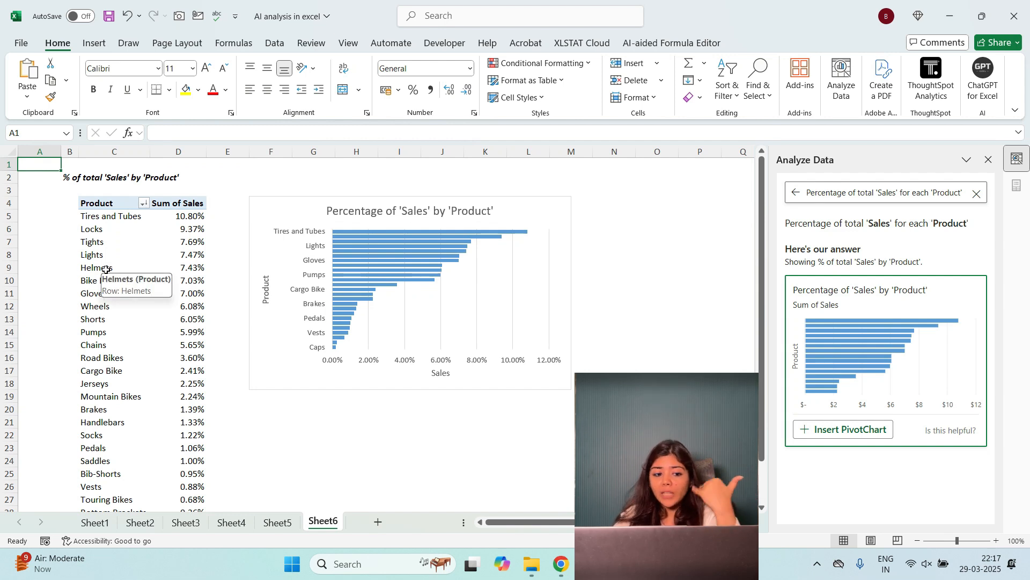
scroll(106, 270, "down", 3)
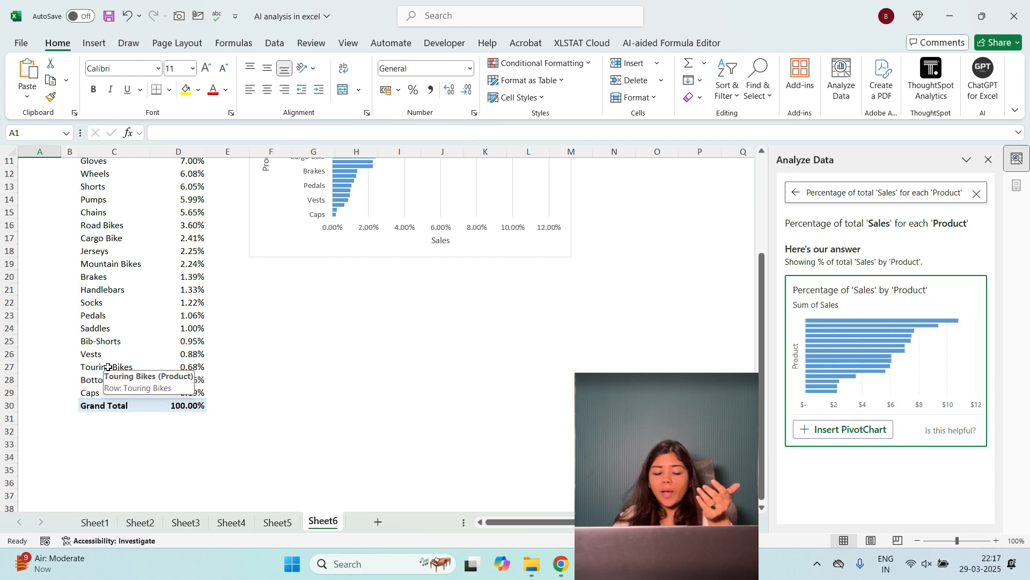
scroll(108, 367, "up", 3)
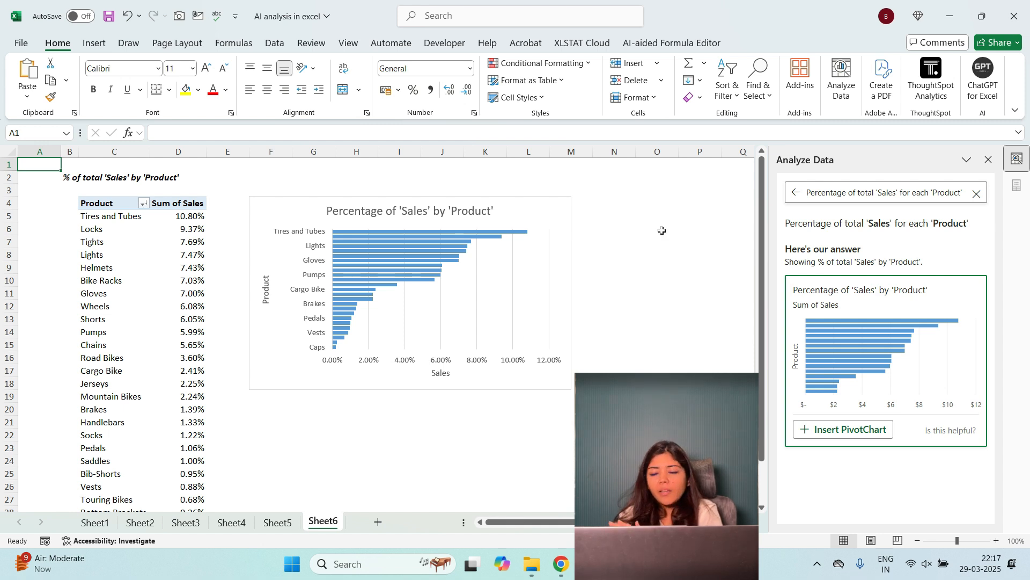
Close Analyze Data and return to the source table on Sheet1 with only cell C13 selected.
left_click(989, 161)
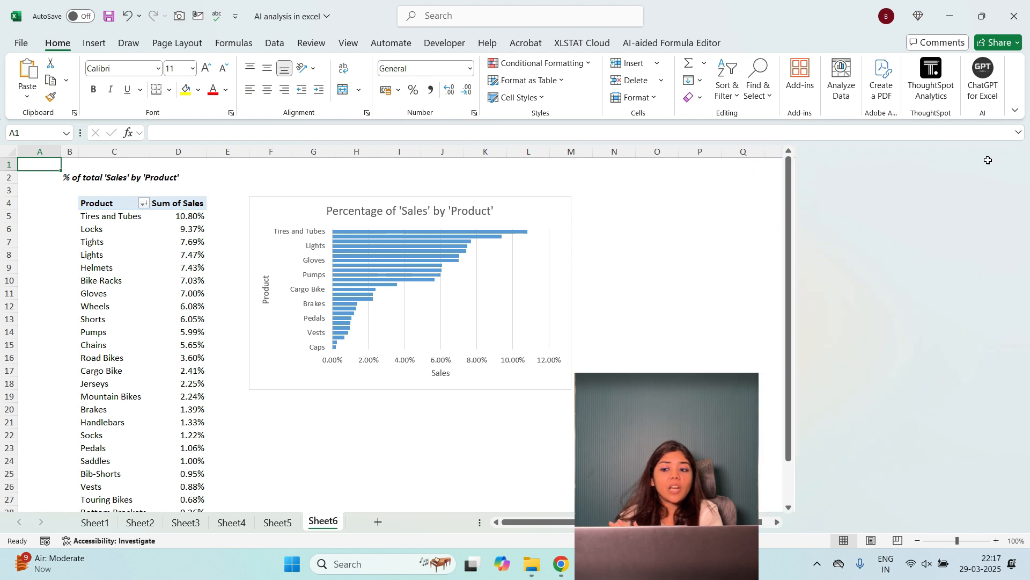
left_click(90, 523)
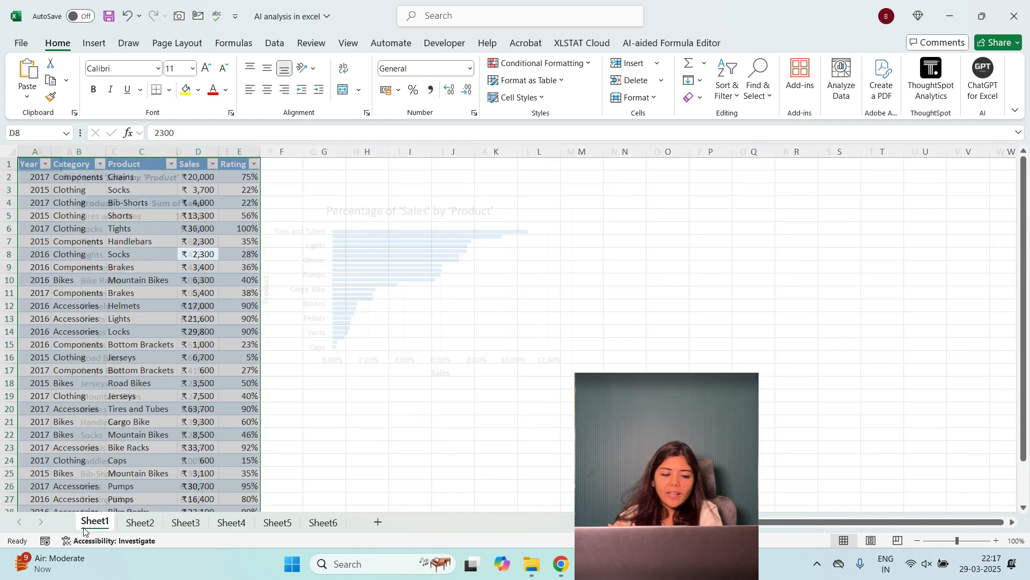
left_click(143, 316)
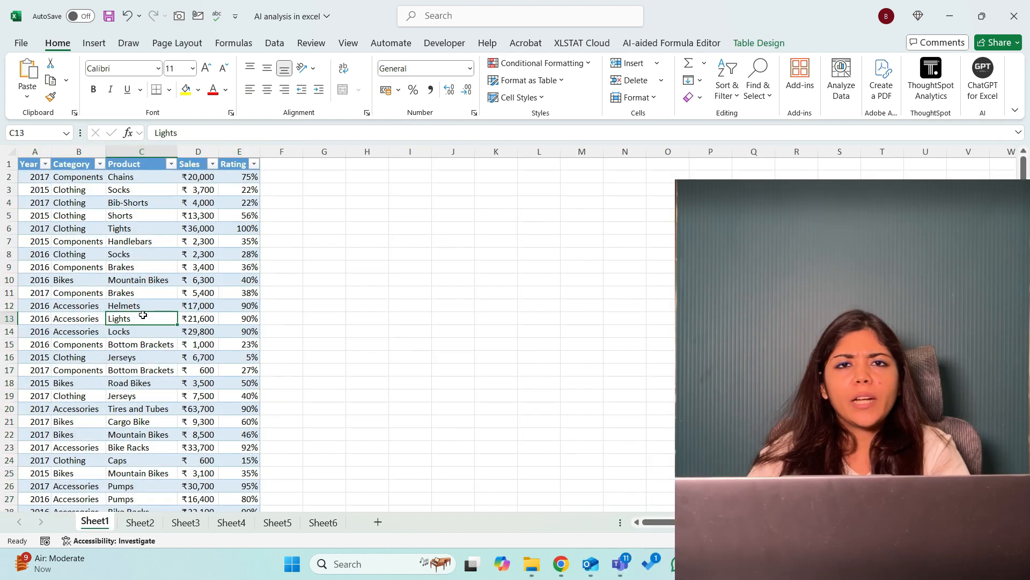